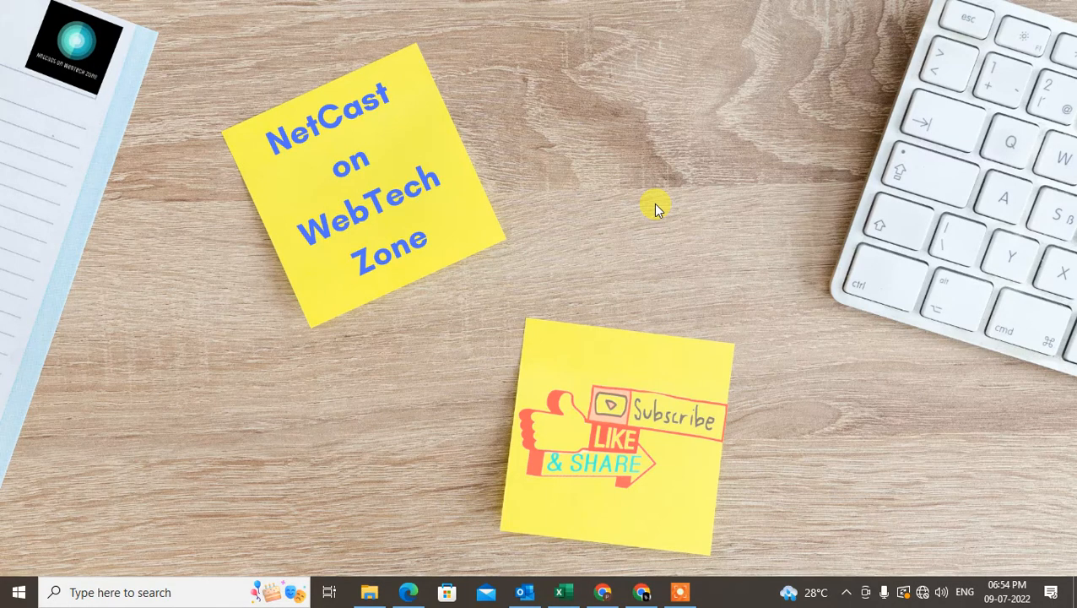
right_click(520, 107)
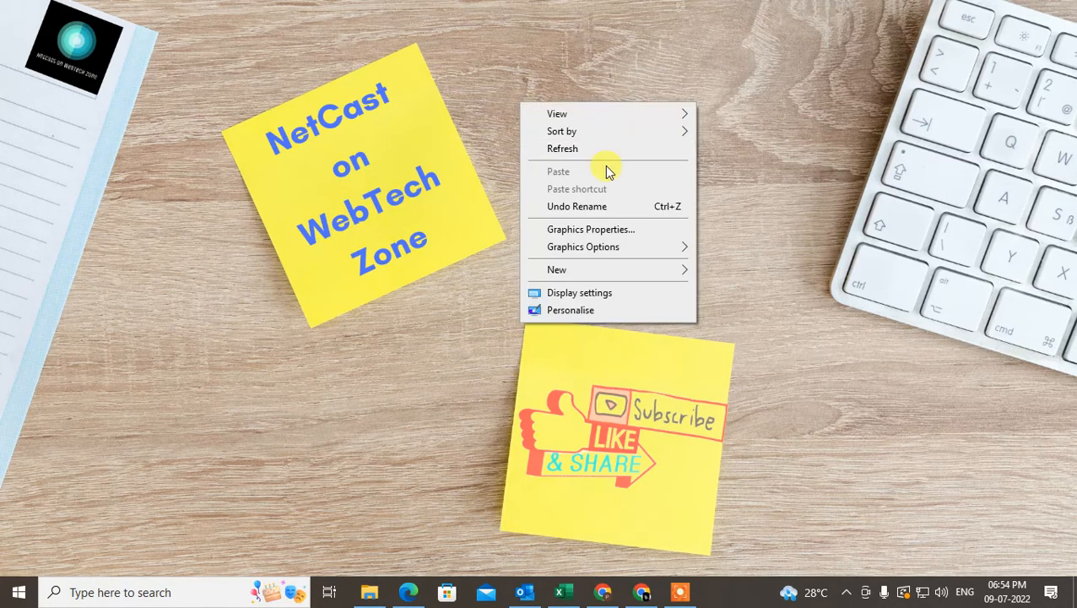
click(596, 150)
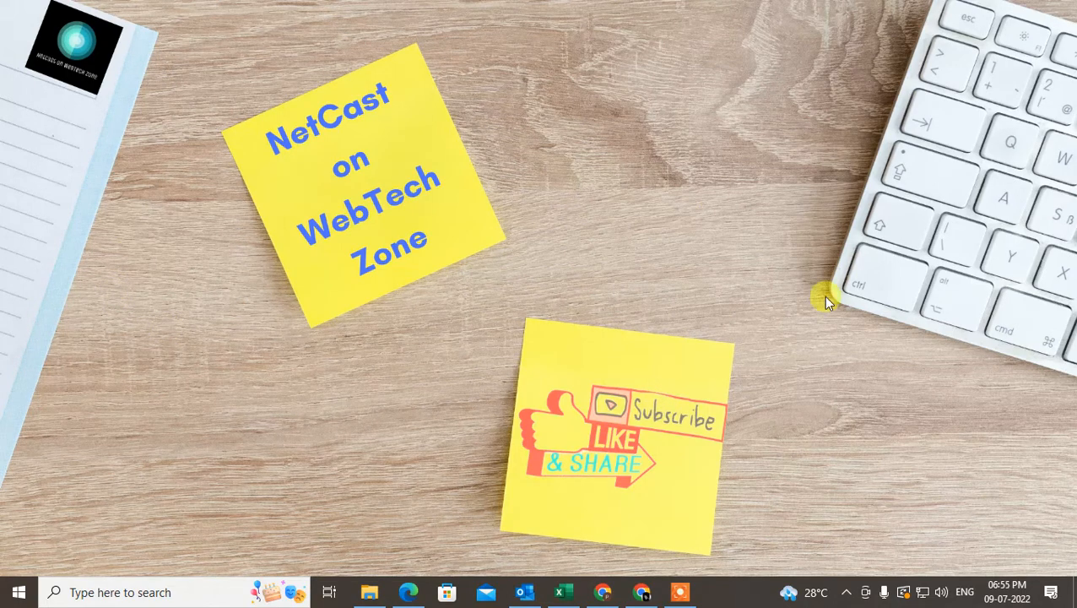
Switch to the Outlook inbox and start a new email addressed to the suggested Gmail recipient
click(526, 594)
click(448, 393)
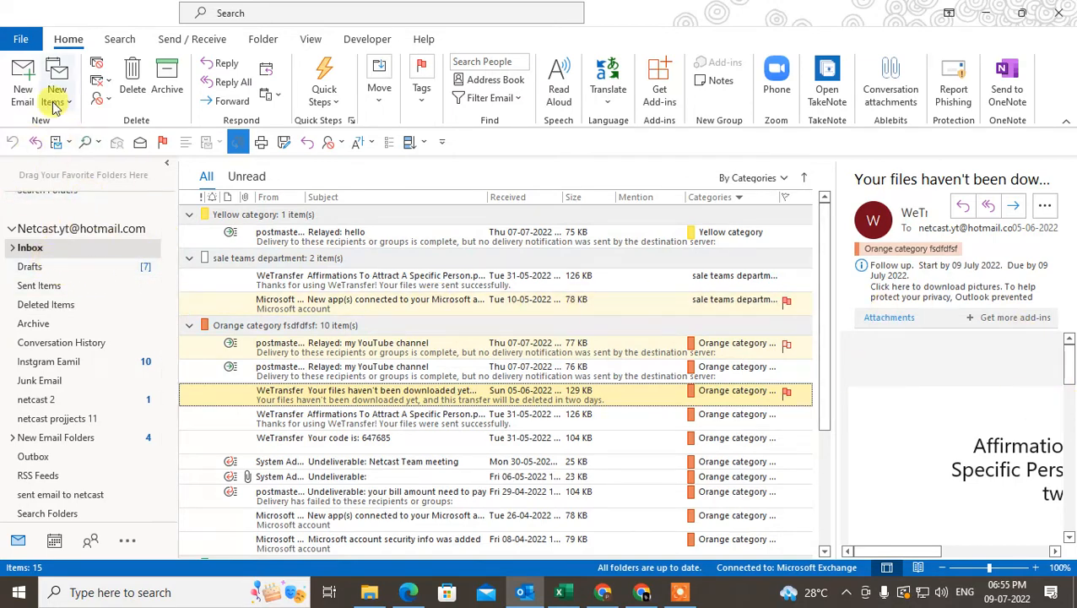
key(ctrl+n)
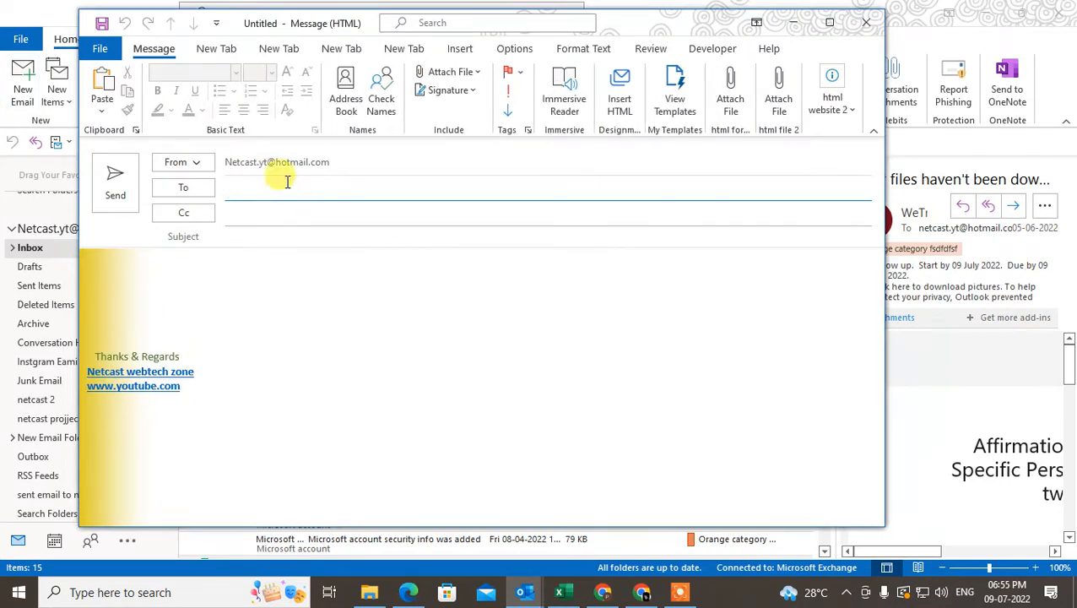
text(n)
click(370, 227)
click(276, 218)
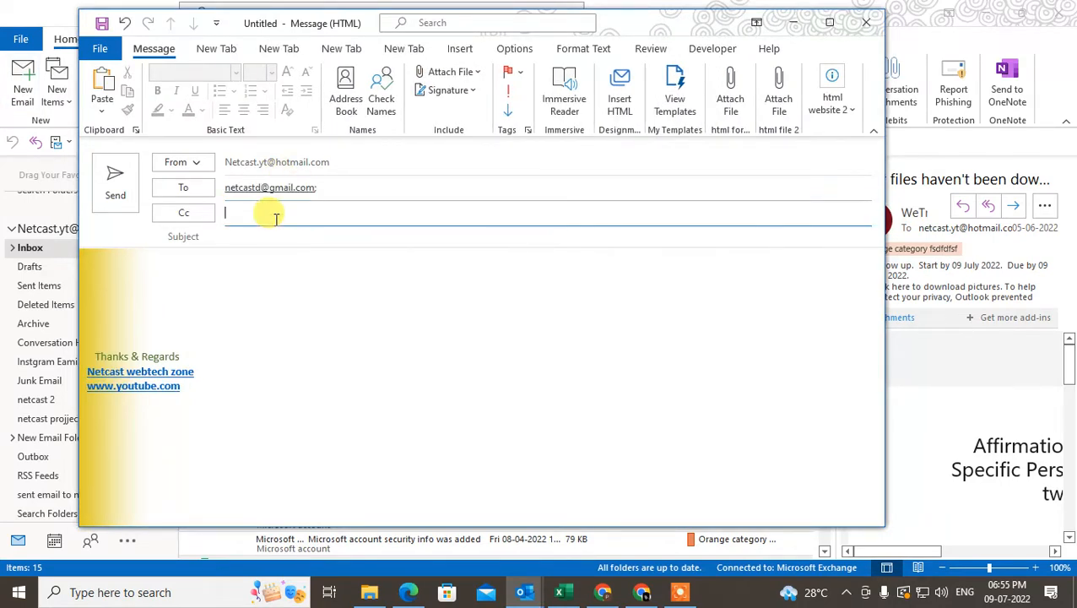
Enter "sfdf" as the Cc recipient and "sdfsdf" as the body text above the signature
text(sfdf)
click(168, 300)
text(sdfsdf)
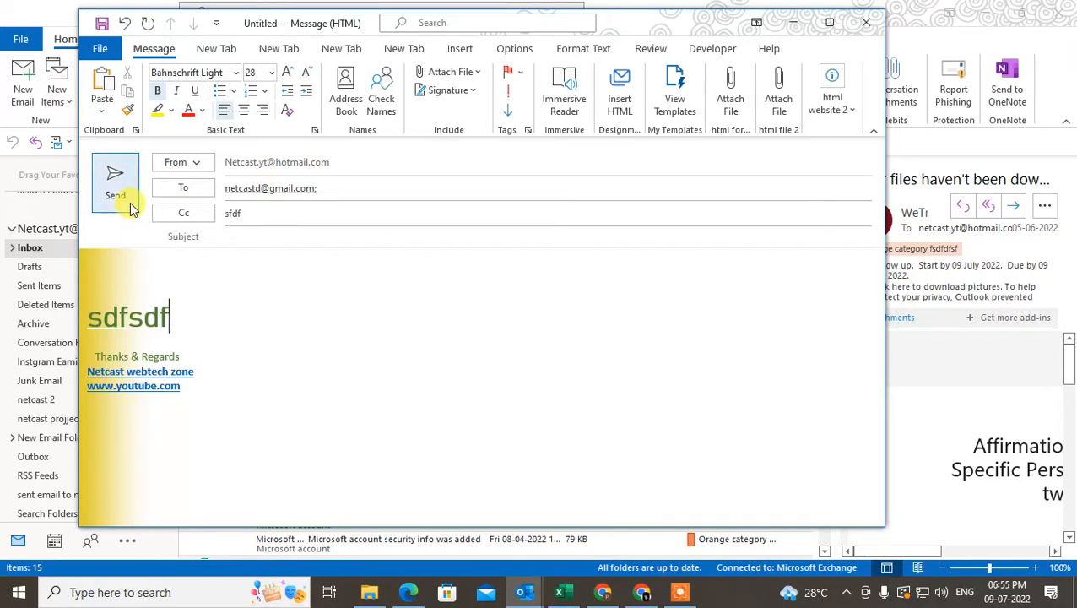
Try to send the email, dismissing the spelling check and cancelling the name check for the Cc entry
click(116, 184)
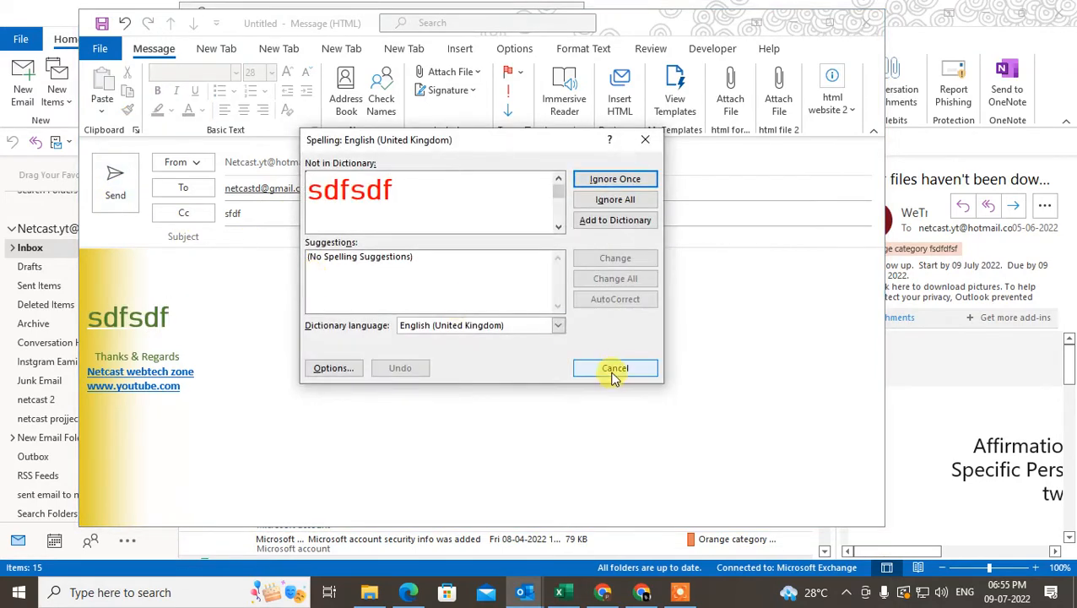
click(614, 369)
click(508, 345)
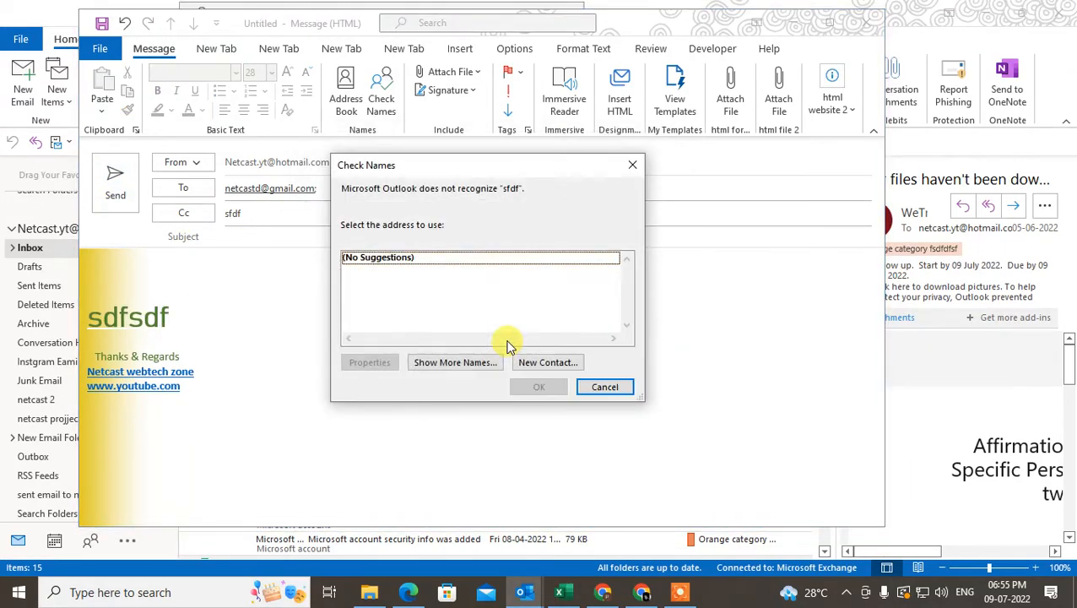
click(595, 389)
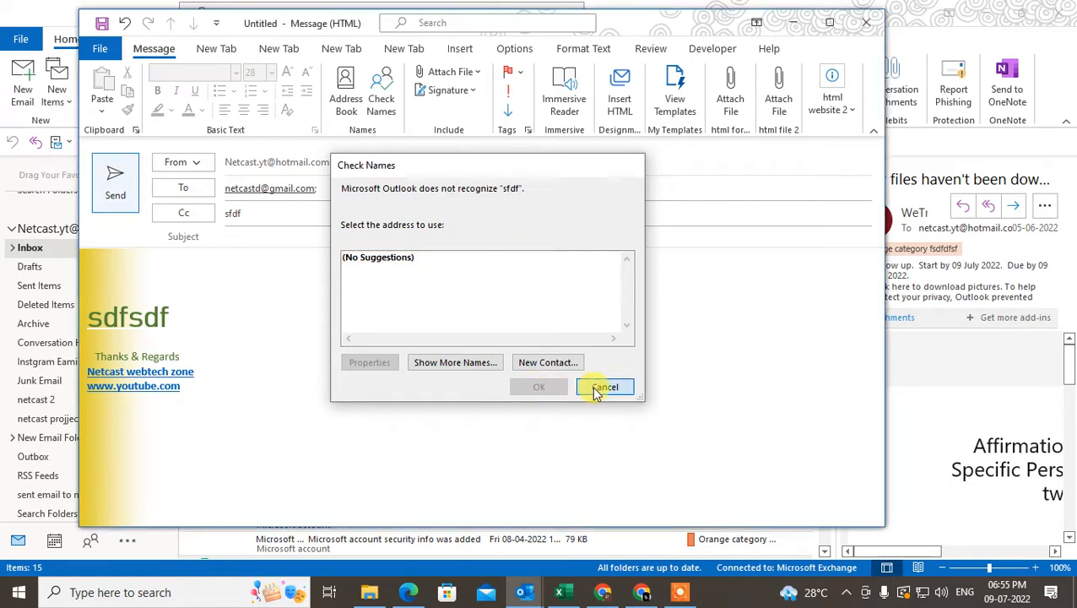
click(110, 182)
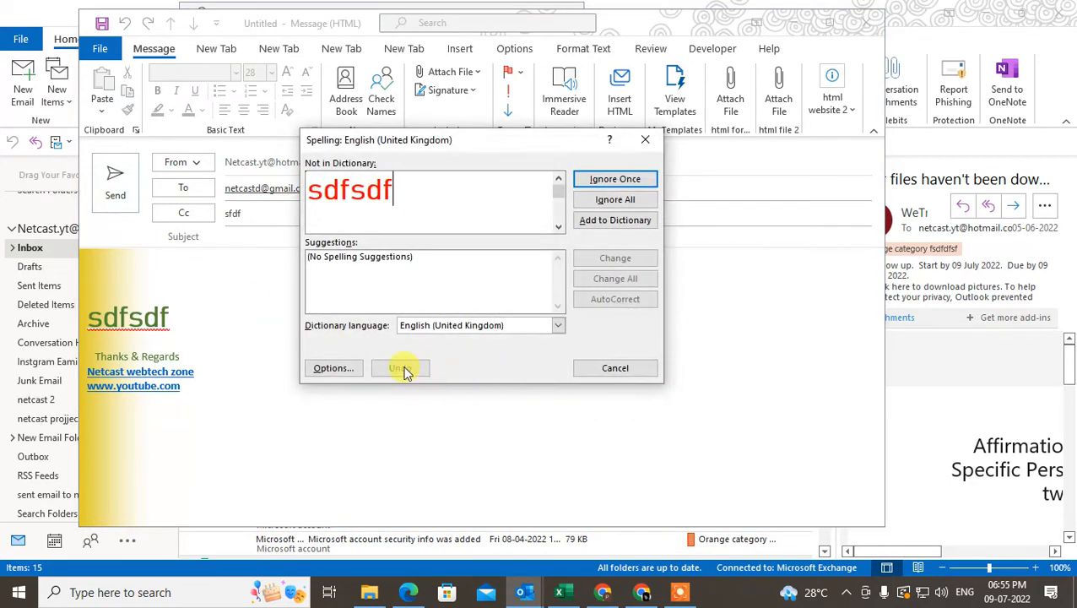
click(625, 200)
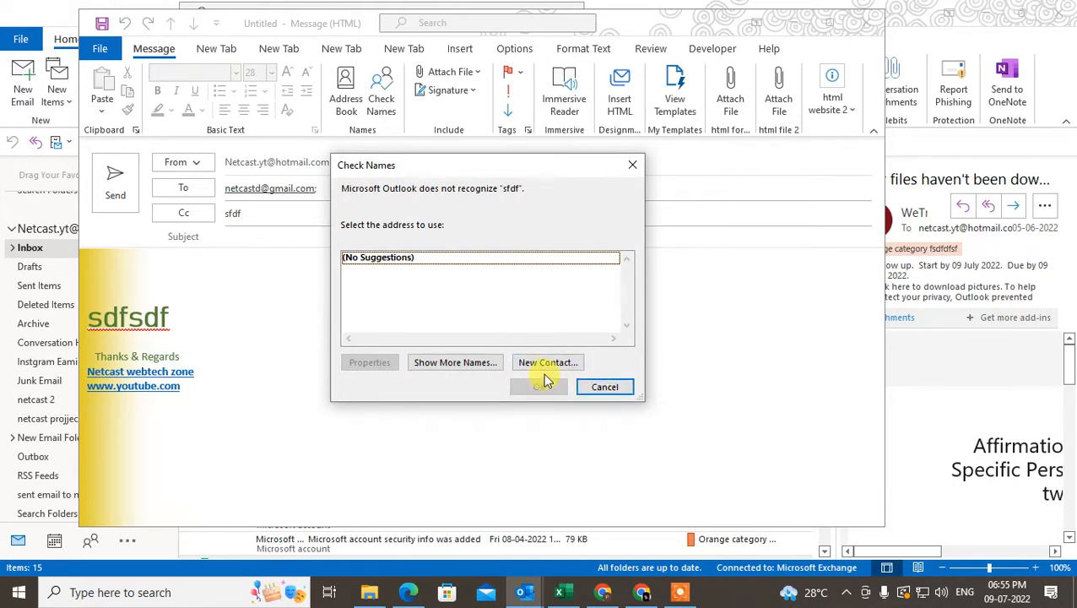
click(590, 387)
click(118, 193)
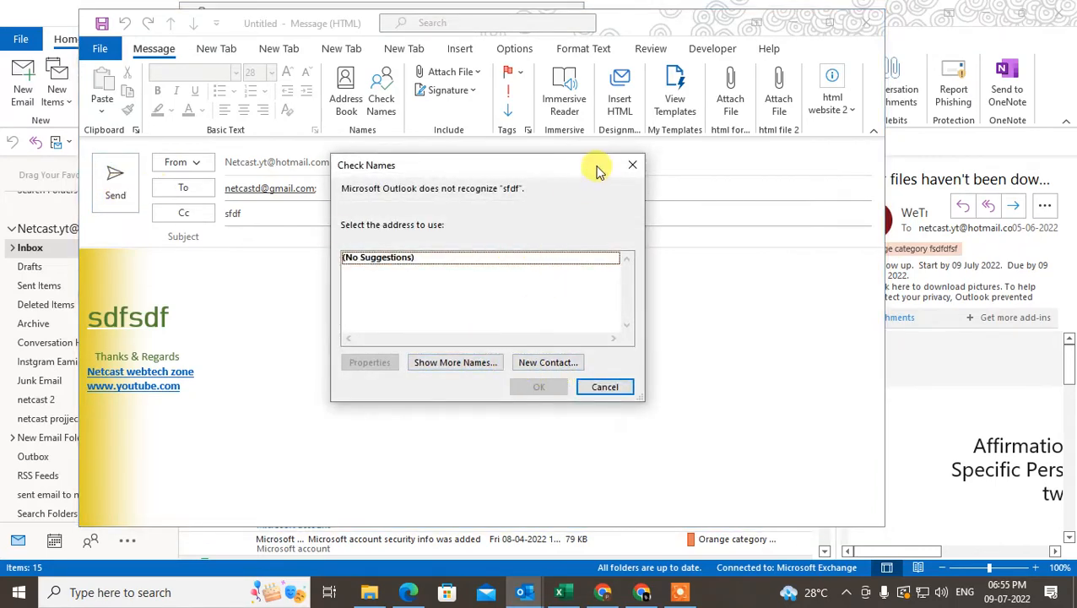
click(632, 164)
click(110, 173)
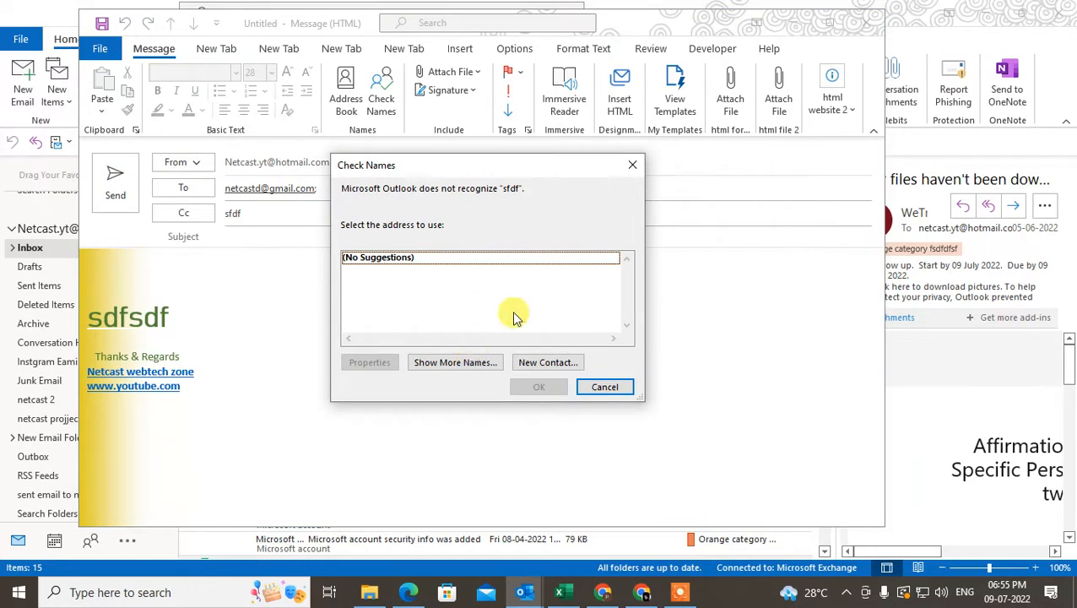
click(633, 165)
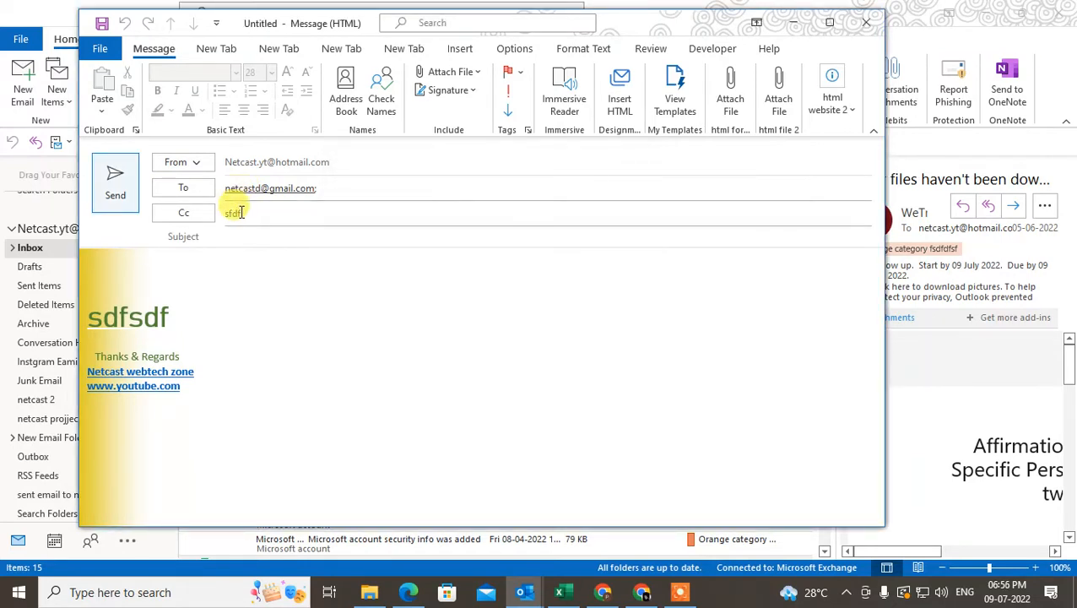
Clear the Cc field and set the email's subject to "sdfasdf"
key(BackSpace)
key(BackSpace)
key(BackSpace)
key(BackSpace)
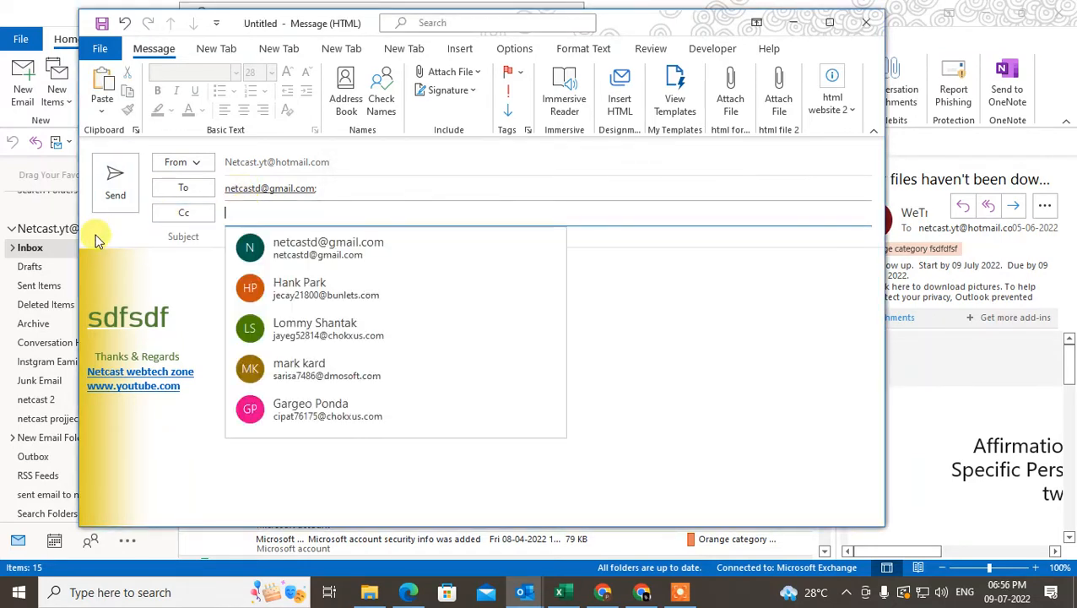
click(267, 231)
text(sdfasdf)
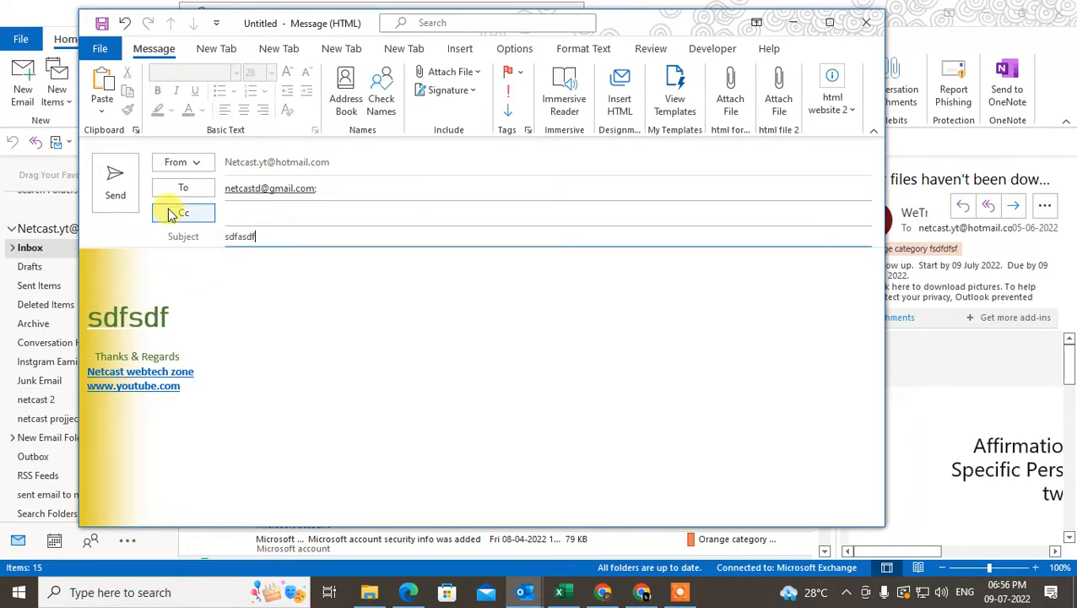
Send the email, ignoring all flagged spelling, and open its sent copy from Sent Items in its own window
click(116, 179)
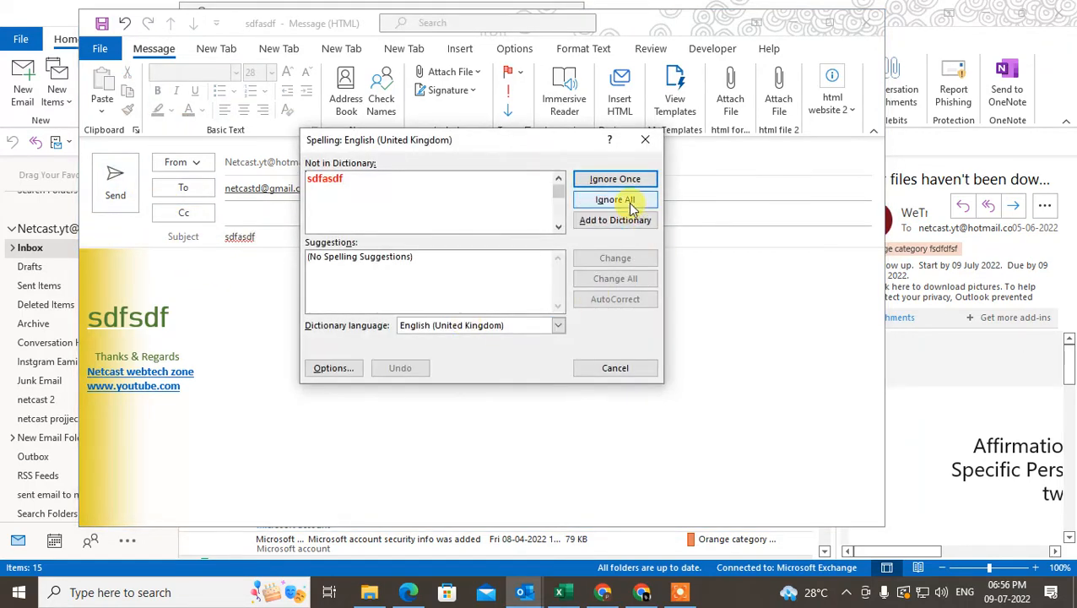
click(629, 208)
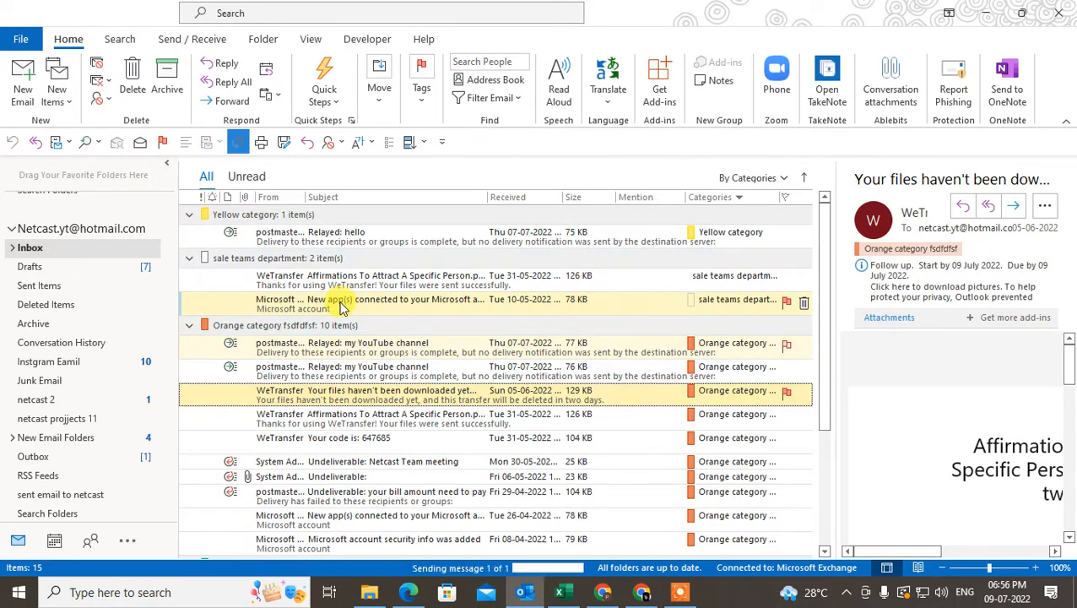
click(63, 289)
click(338, 238)
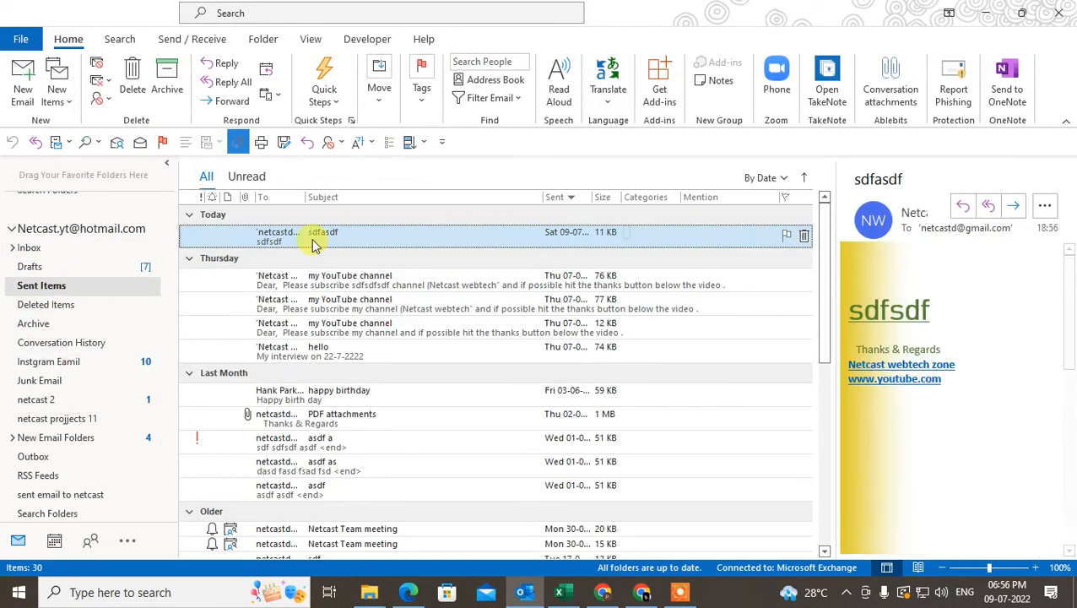
double_click(408, 240)
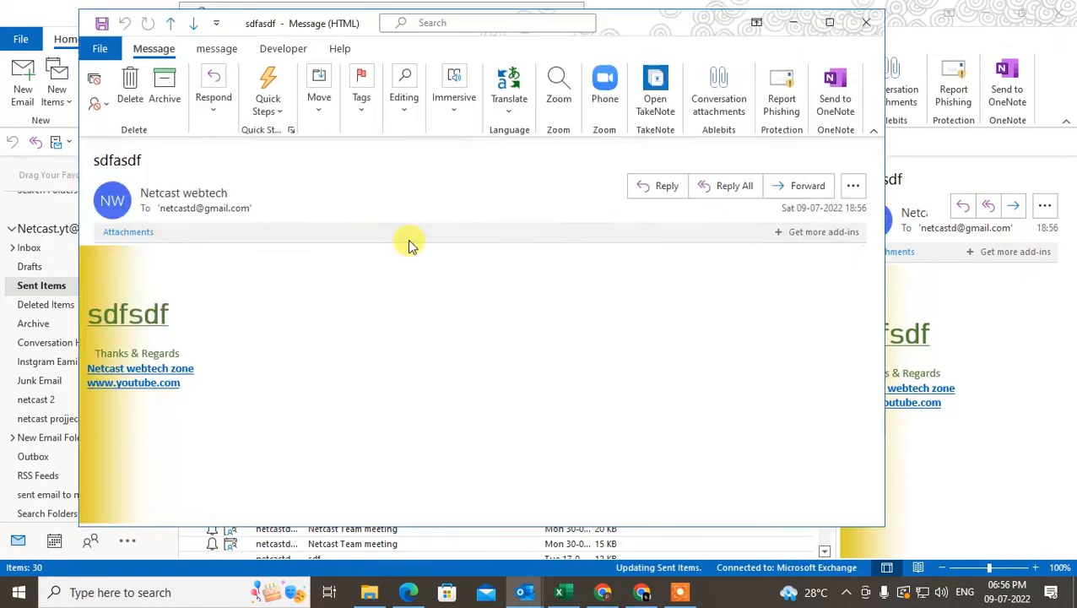
mouse_move(626, 22)
mouse_down()
mouse_move(578, 48)
mouse_move(639, 33)
mouse_up()
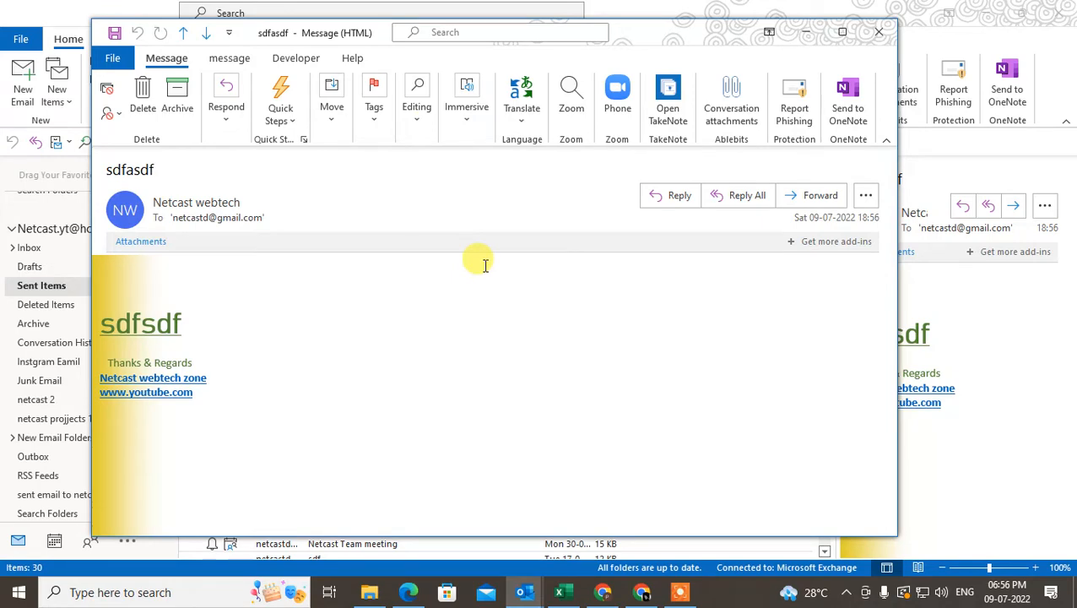
Open the sent message for resending and add the line "Asdfasd fsd asd fasd" above the existing body text
click(112, 57)
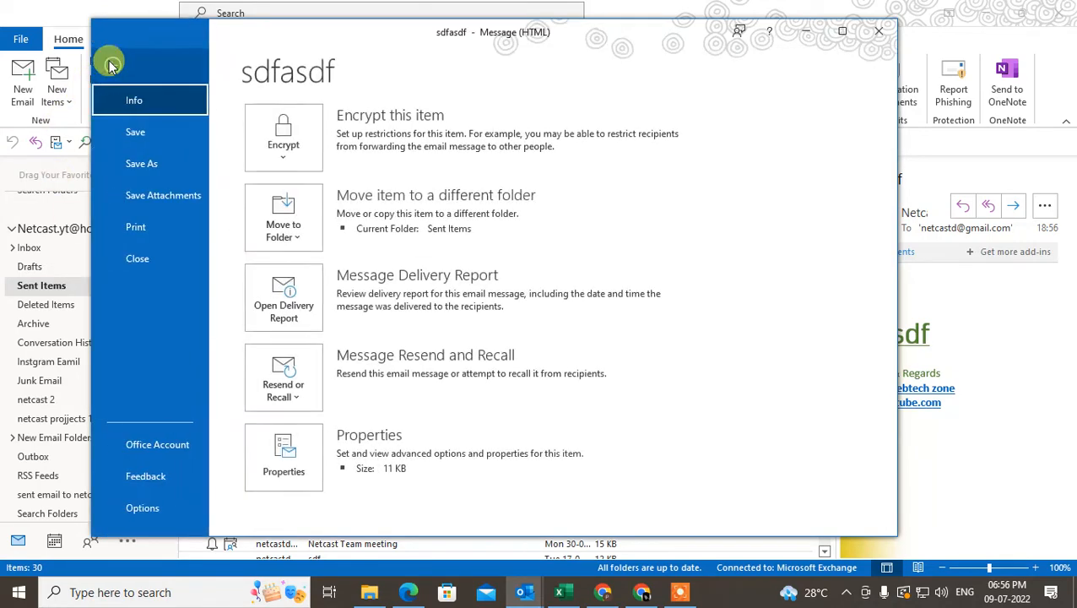
click(283, 382)
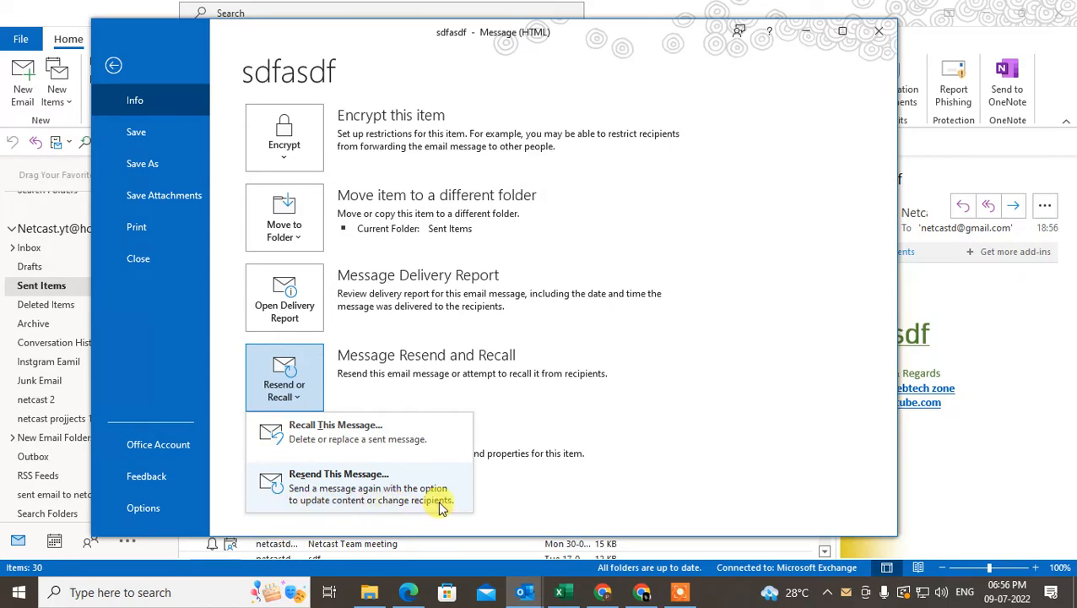
click(343, 495)
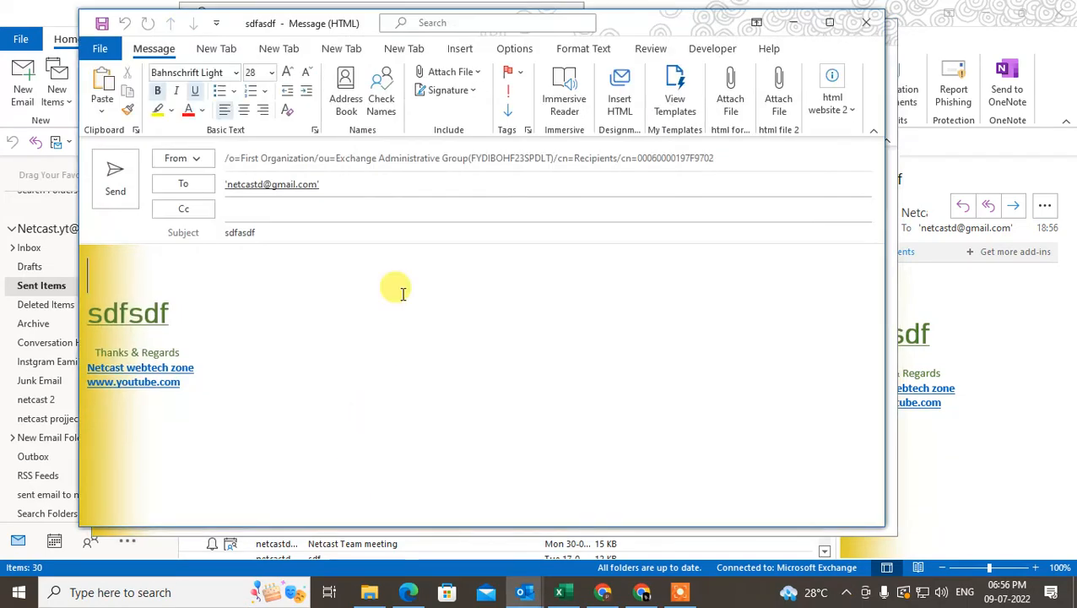
click(165, 273)
text(asdfasd fsd asd fasd)
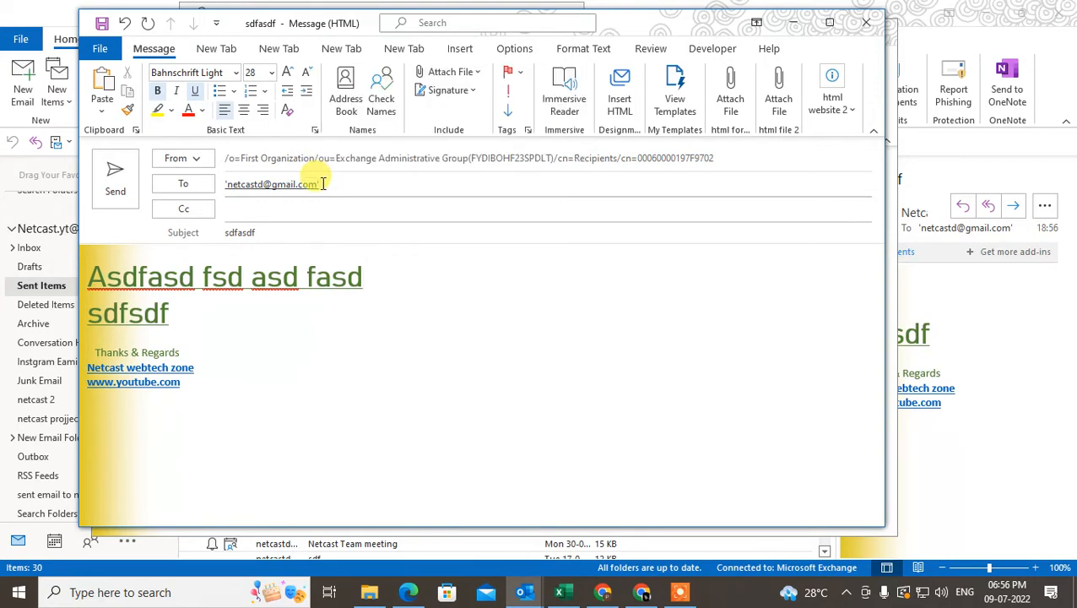
Add a second suggested contact as a recipient of the resend draft and discard the draft without saving
click(321, 184)
click(334, 212)
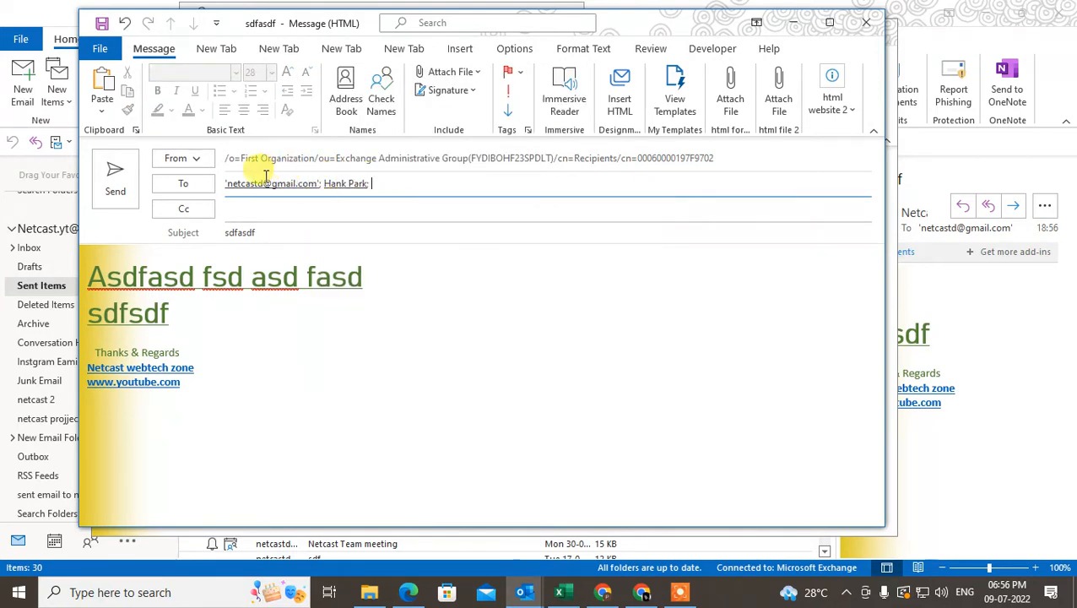
click(872, 27)
click(545, 341)
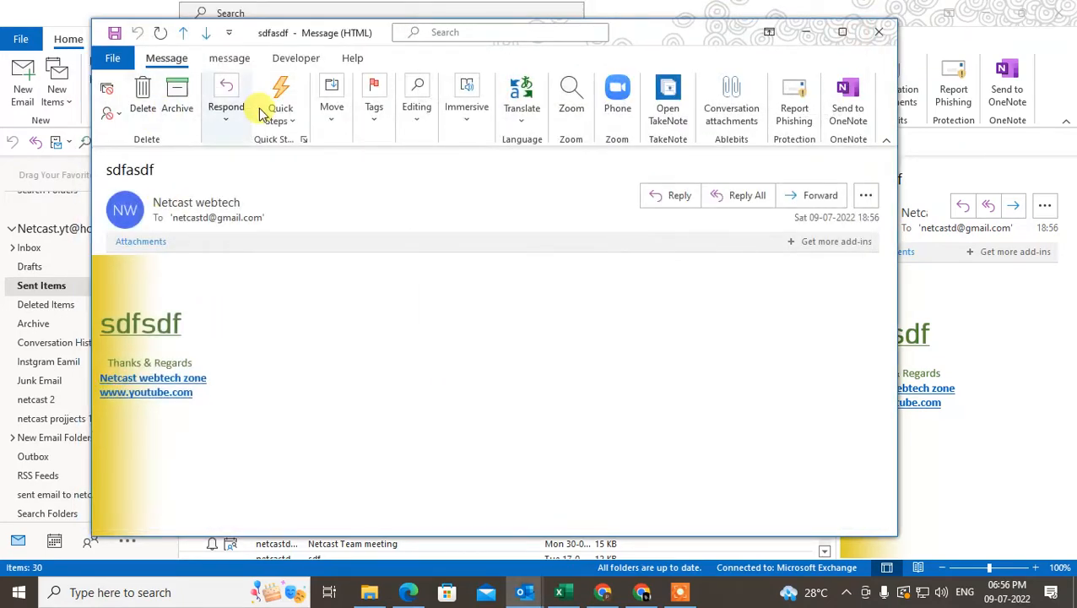
Recall the sent message with the option to delete unread copies, keeping the per-recipient success or failure report enabled
click(112, 58)
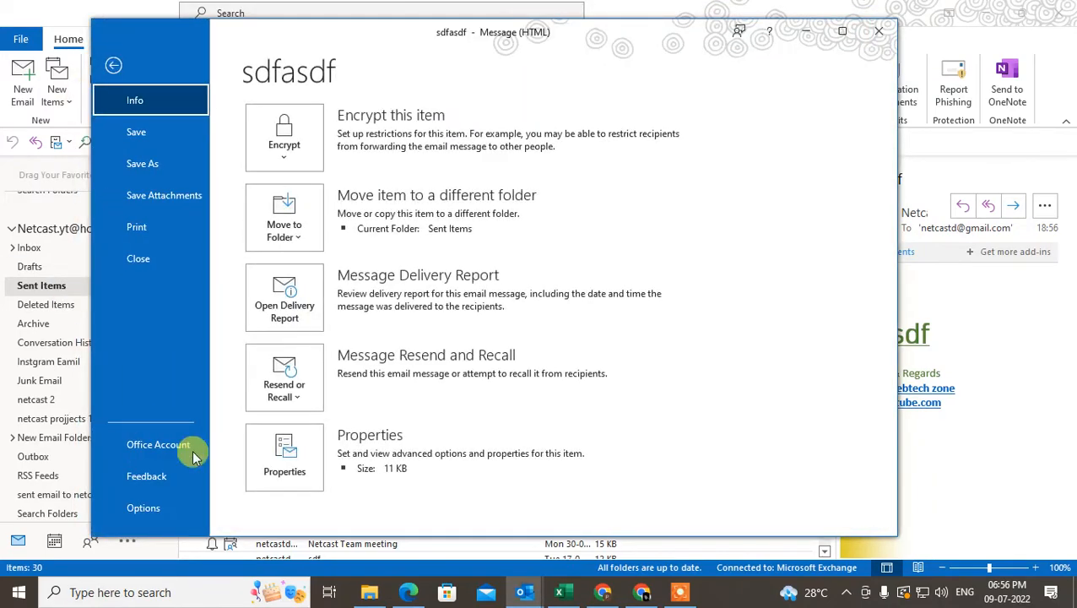
click(295, 398)
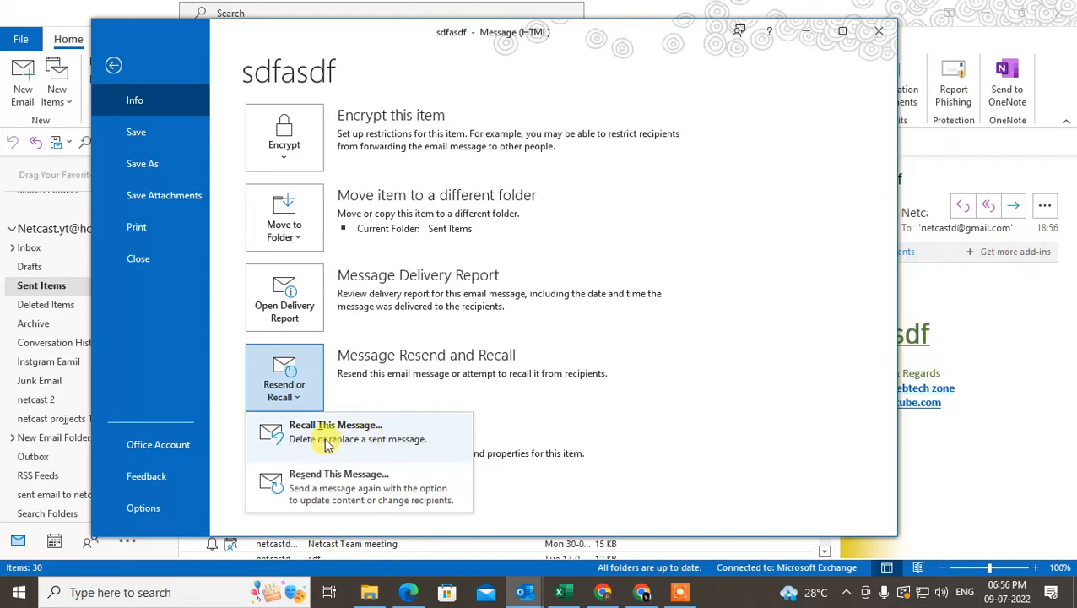
click(363, 436)
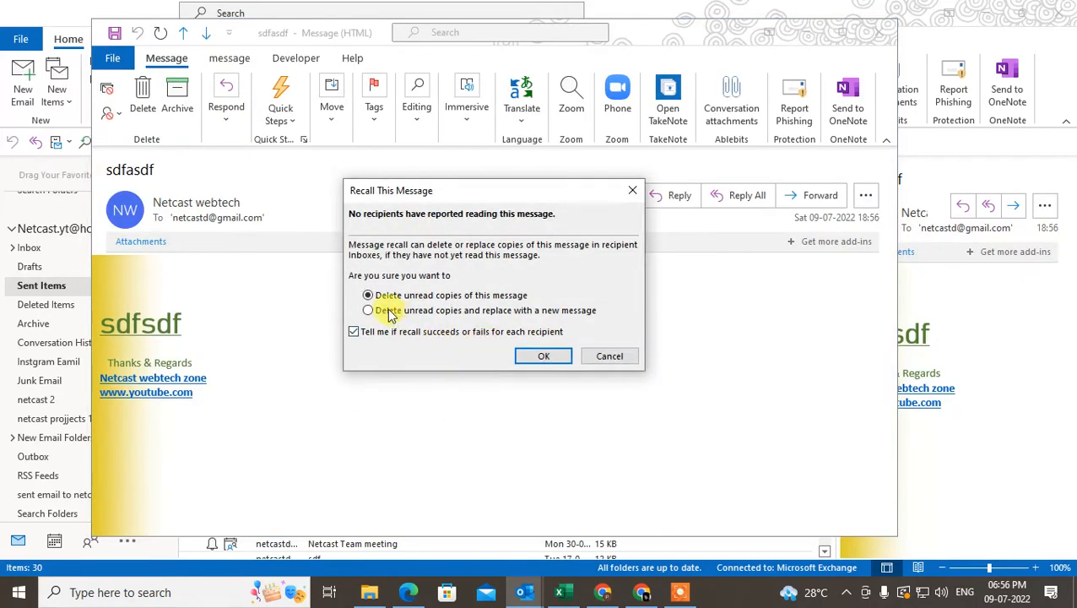
drag(470, 191, 389, 185)
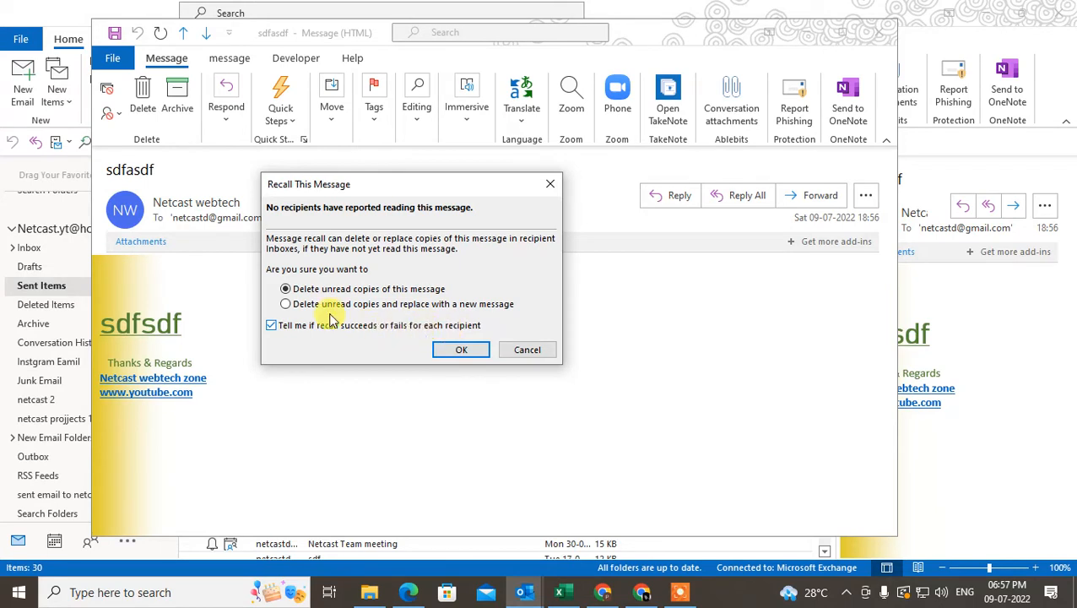
click(292, 307)
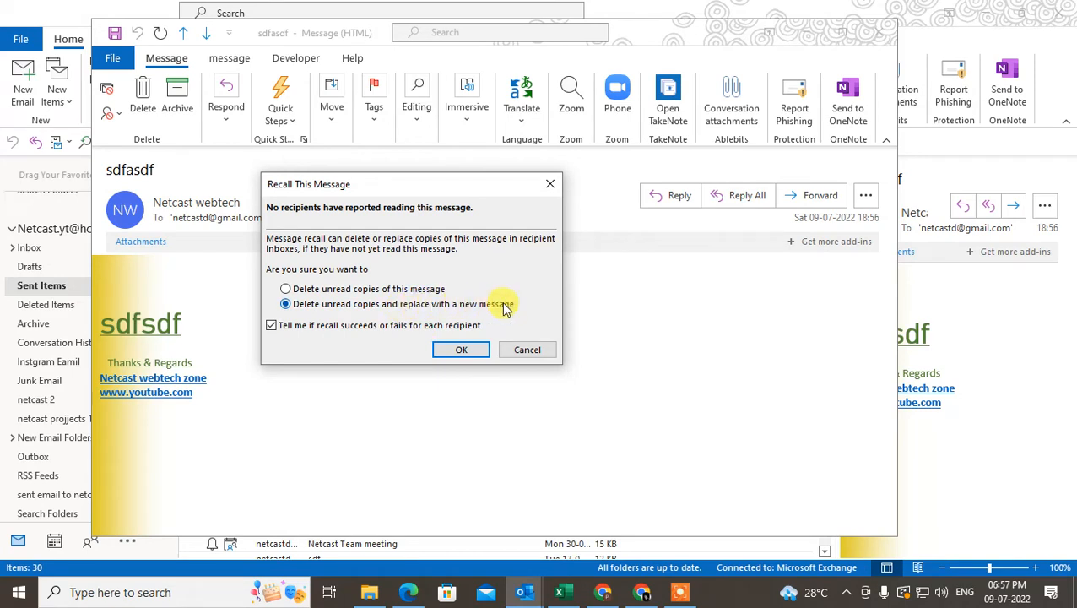
click(288, 290)
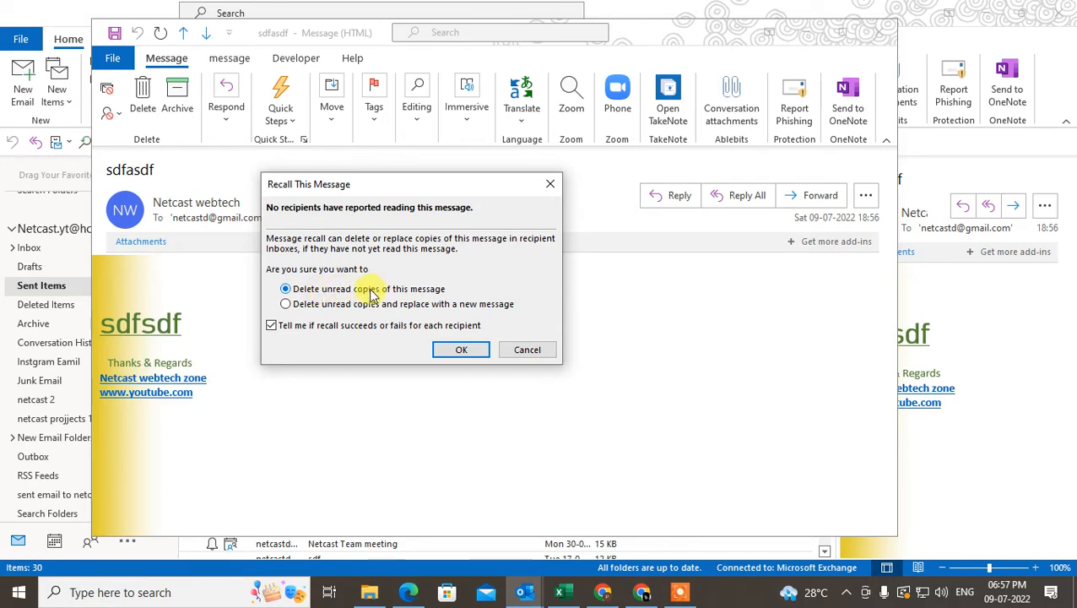
drag(397, 186, 390, 156)
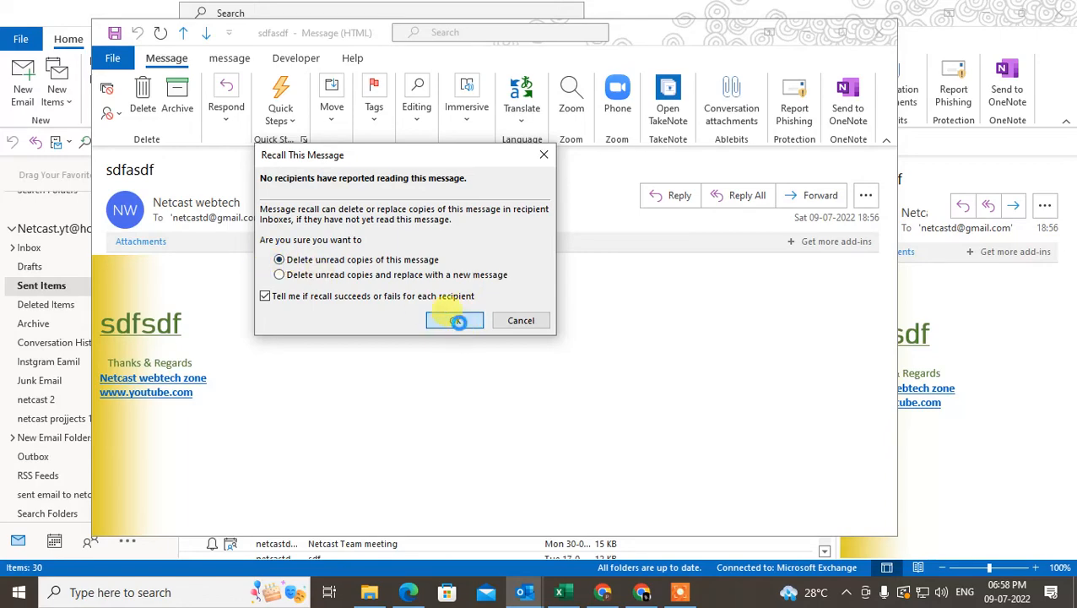
click(456, 321)
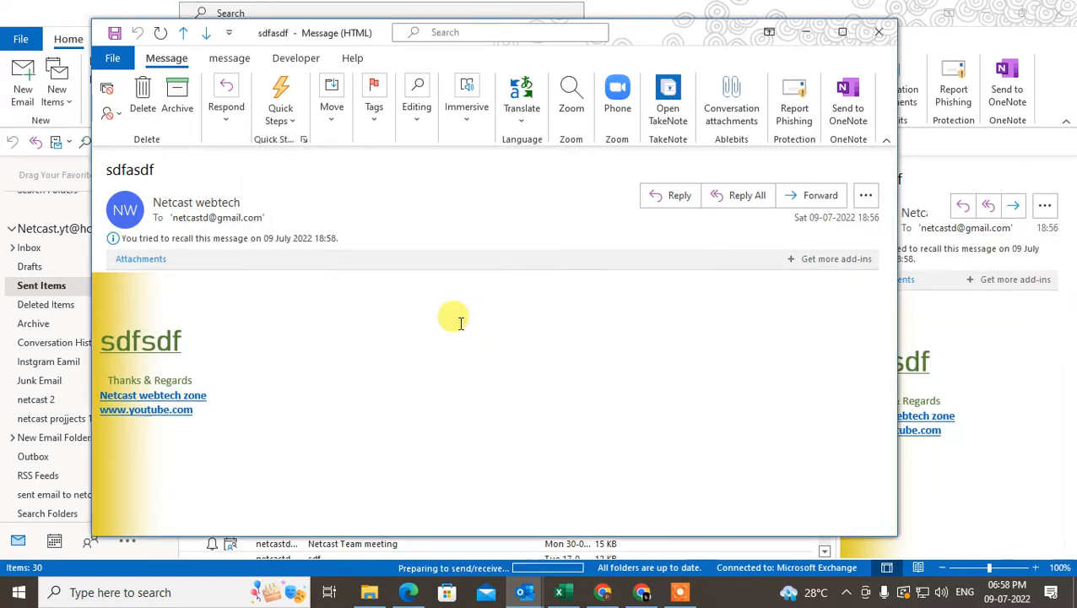
Close the recalled message and check the newest emails in the Inbox for a recall report
click(880, 32)
click(52, 247)
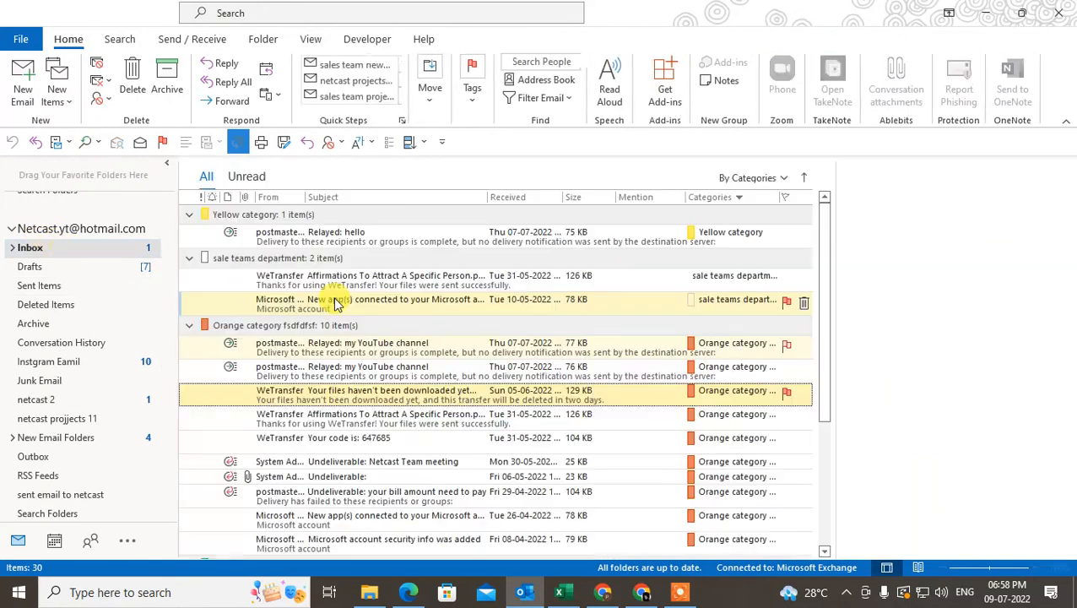
click(361, 241)
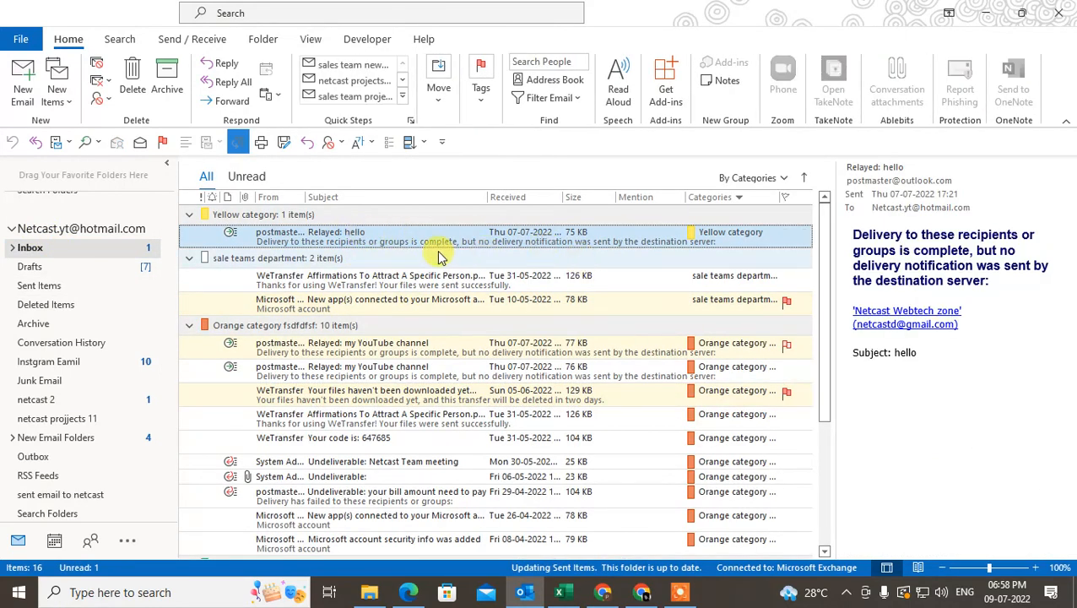
click(424, 277)
click(382, 233)
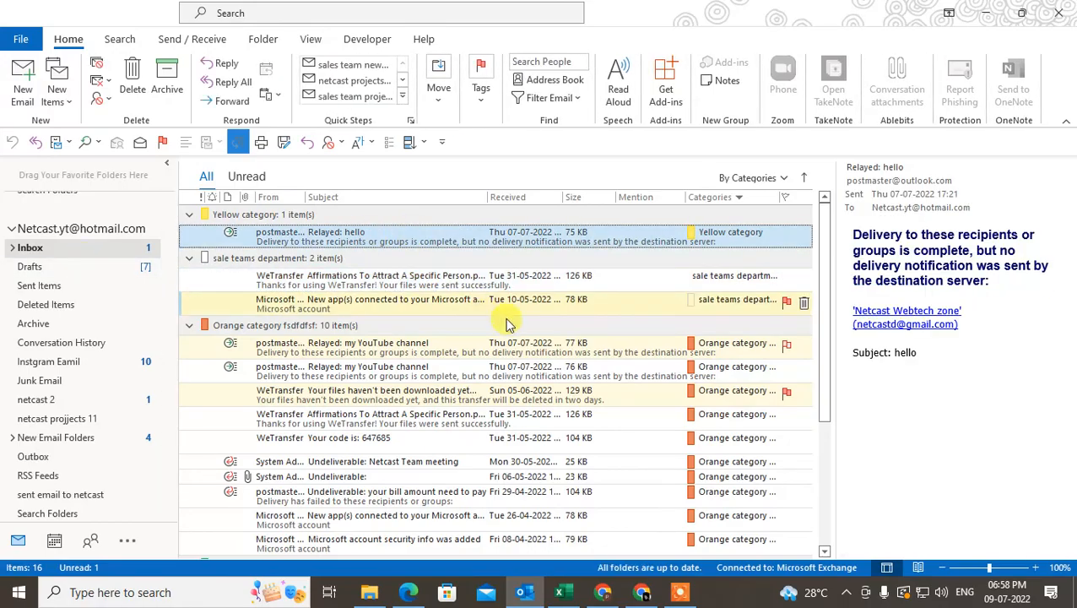